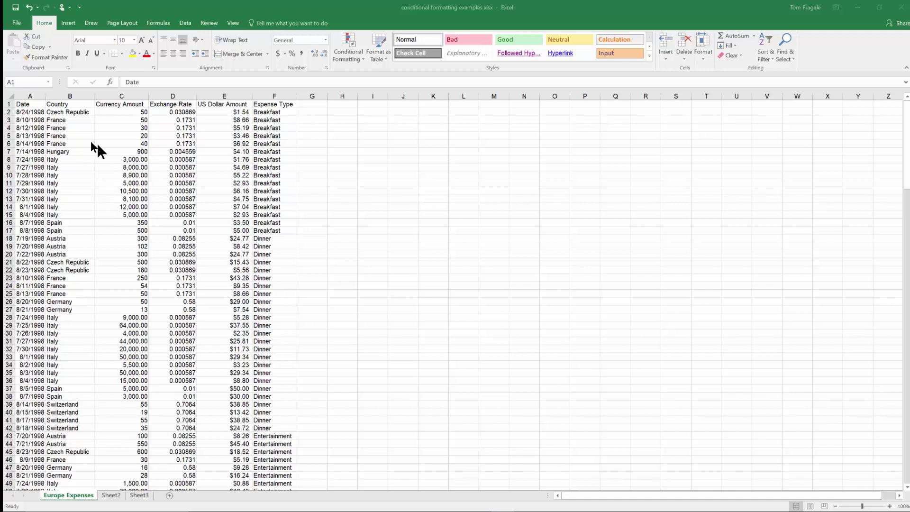
- Build a PivotTable on a new sheet with Country in Rows and summed US Dollar Amount in Values
left_click(66, 117)
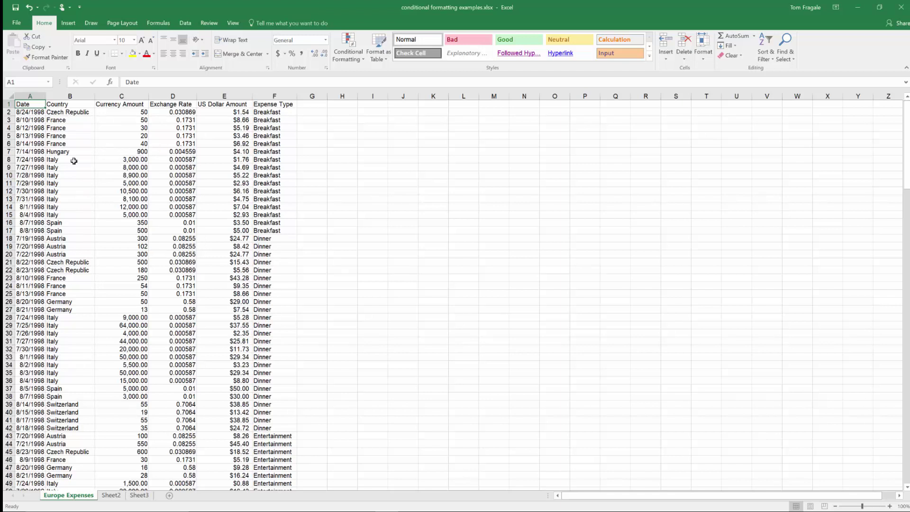
left_click(55, 128)
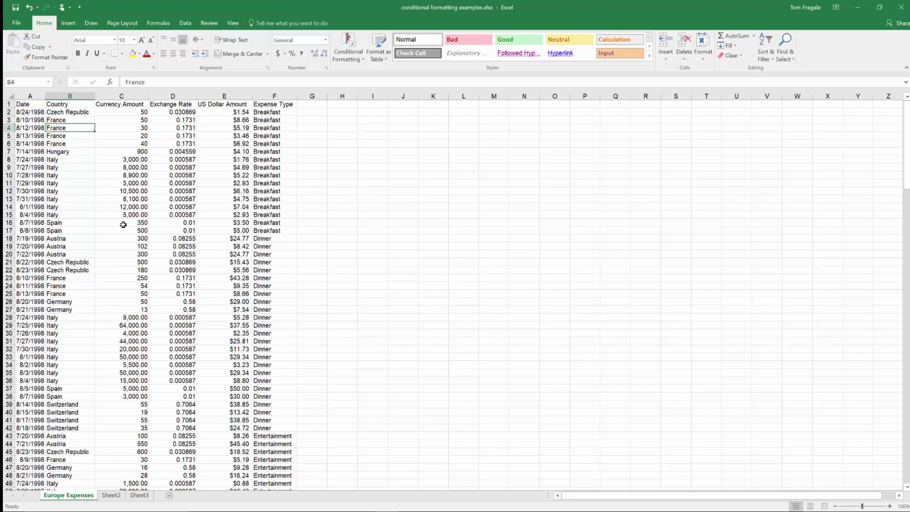
left_click(135, 175)
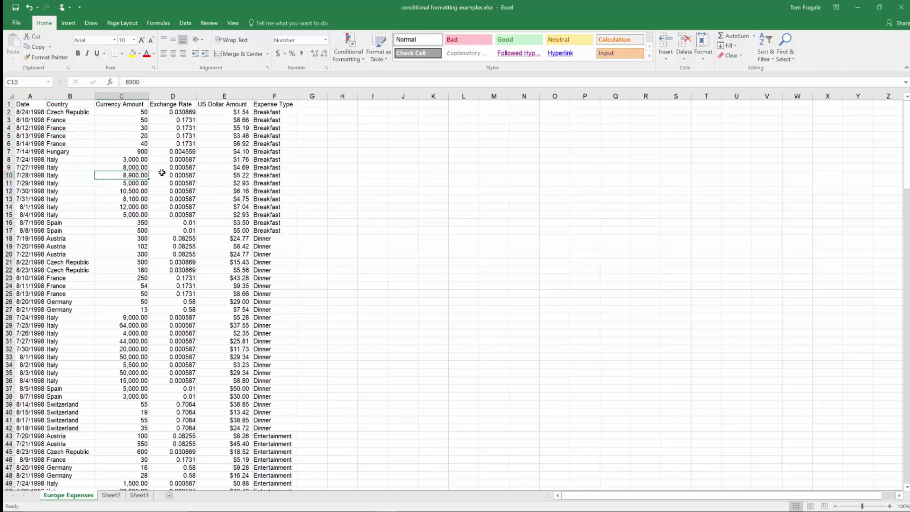
left_click(69, 21)
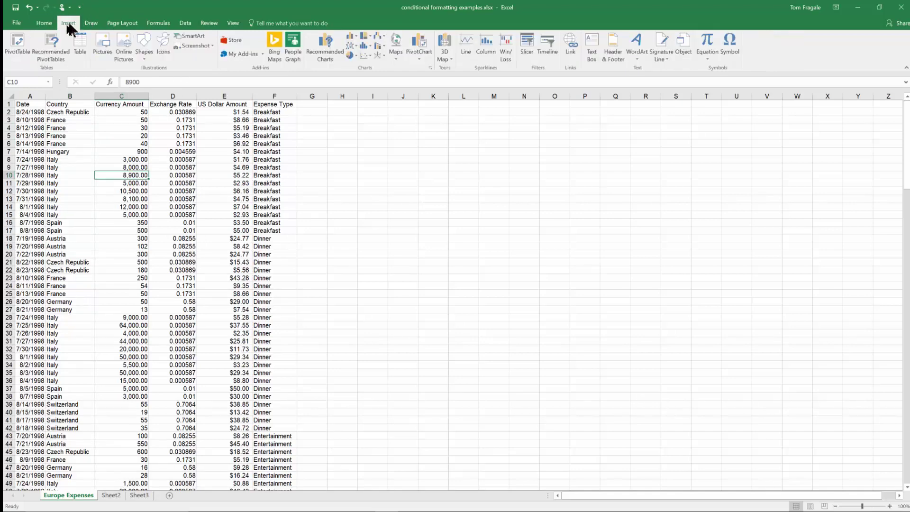
left_click(14, 42)
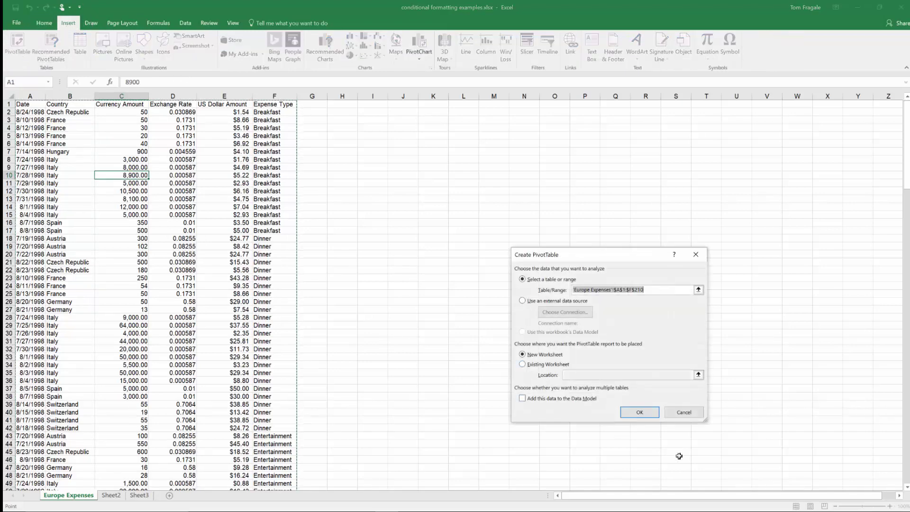
left_click_drag(610, 257, 536, 238)
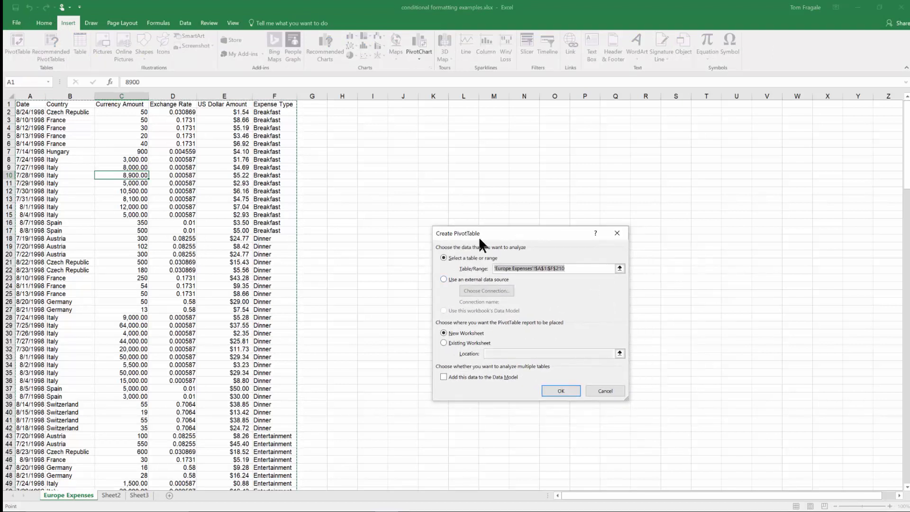
left_click(561, 391)
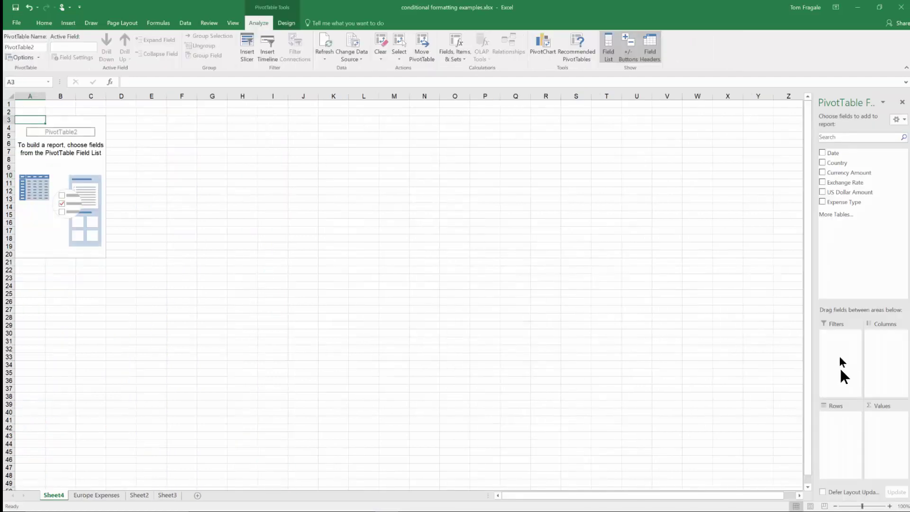
left_click_drag(847, 164, 846, 449)
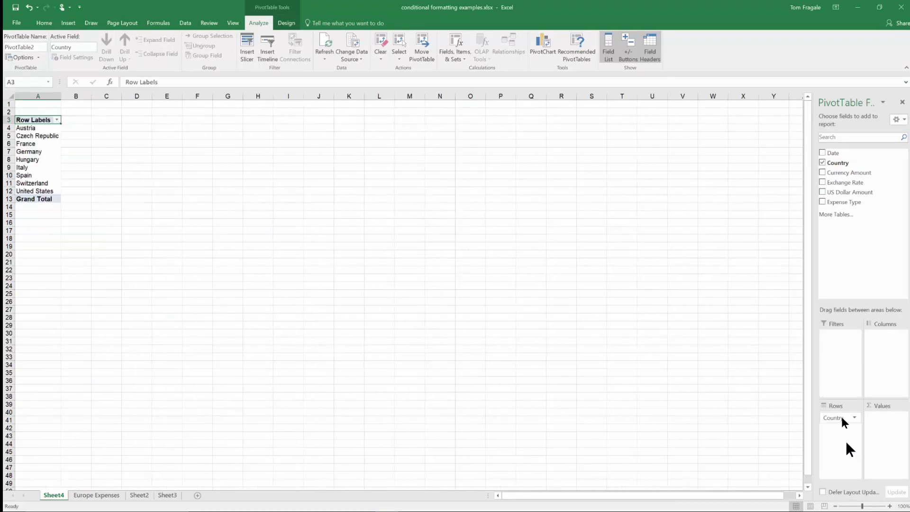
left_click_drag(847, 193, 893, 440)
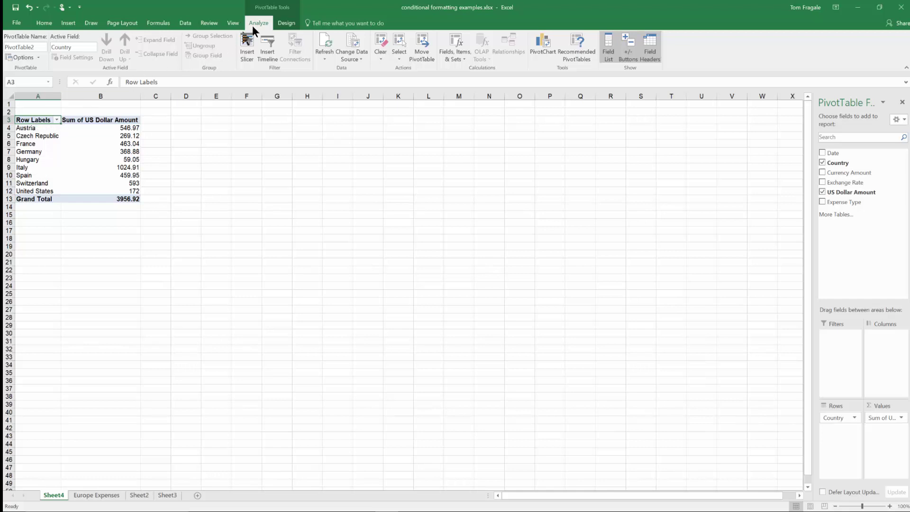
- Switch the pivot table's report layout to tabular form
left_click(287, 24)
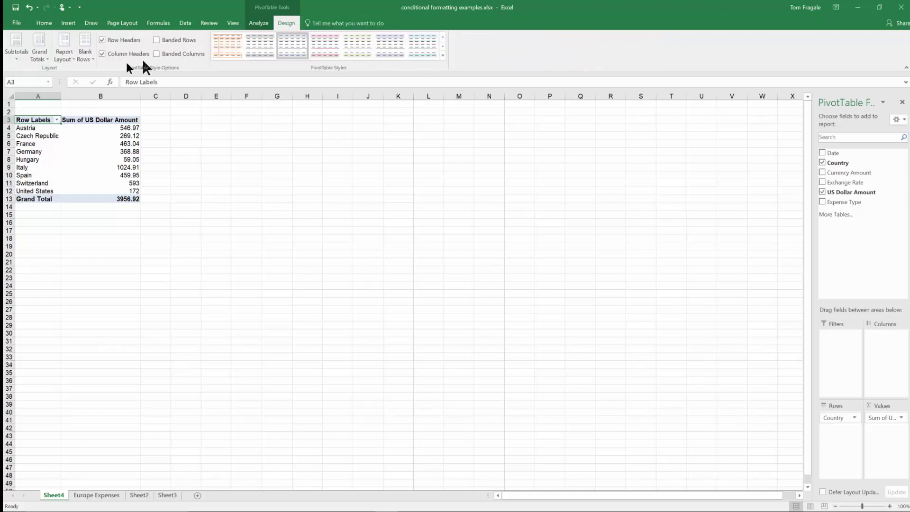
left_click(66, 60)
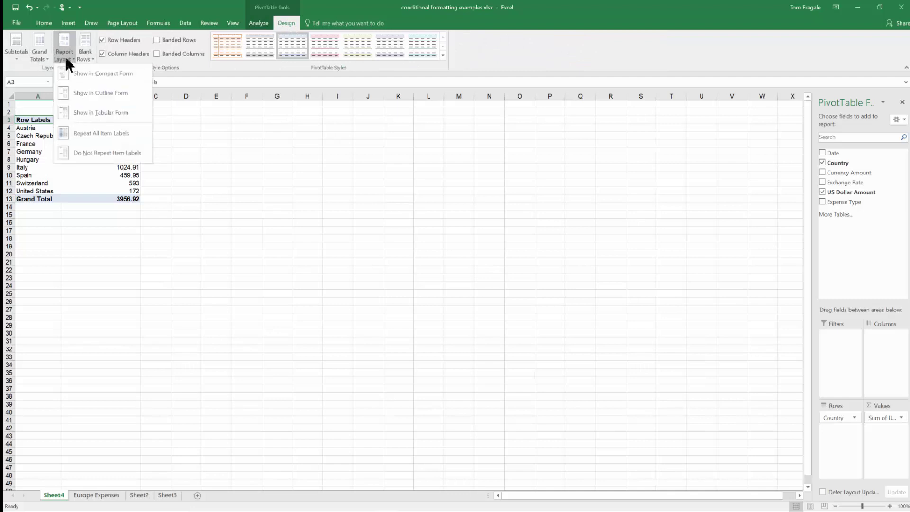
left_click(106, 113)
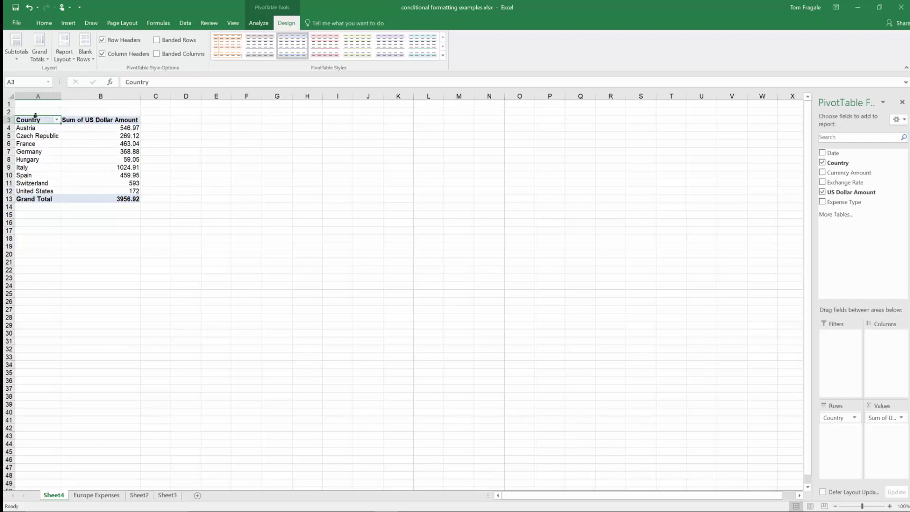
- Copy the country names and sums in A3:B12, then go to Sheet2
left_click_drag(29, 119, 127, 192)
right_click(93, 152)
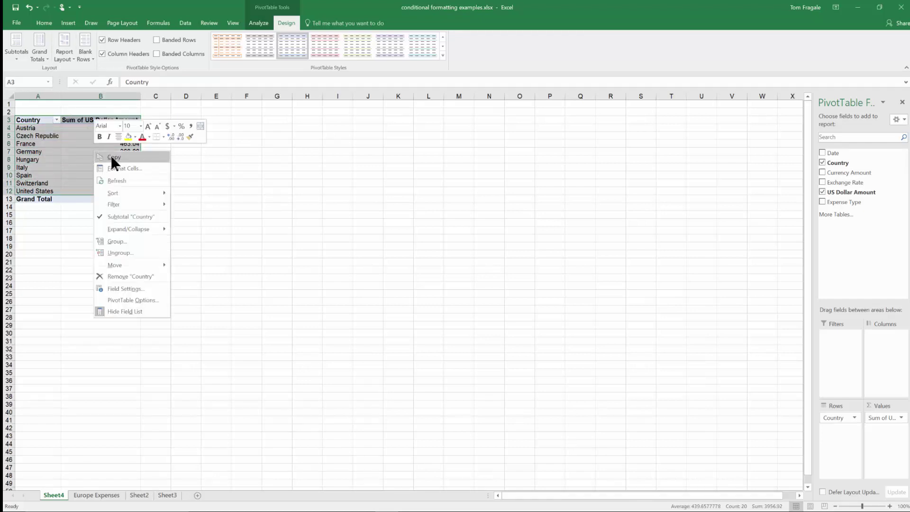
left_click(113, 158)
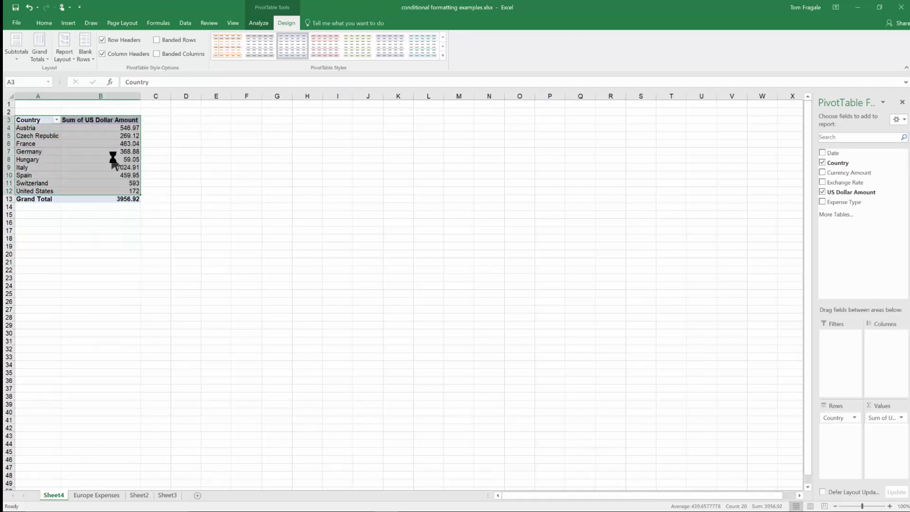
left_click(140, 495)
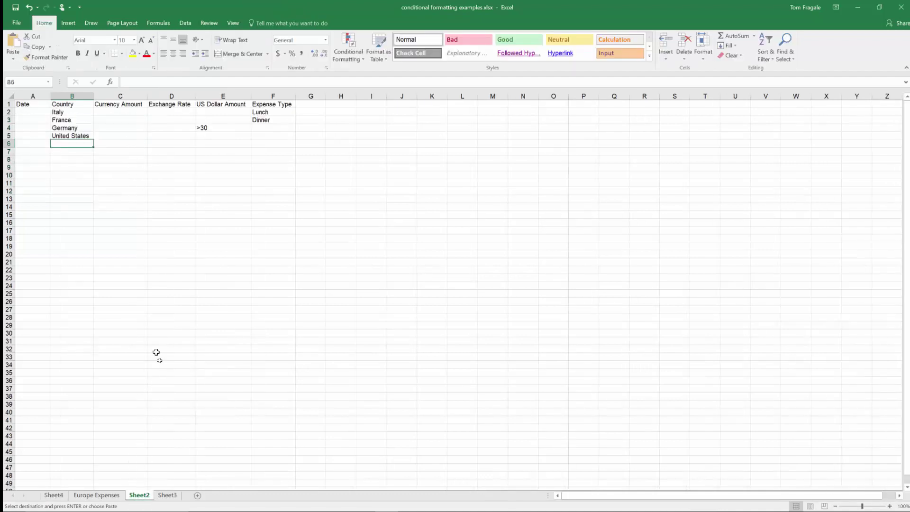
- Paste the copied country totals as values only into A1 of a new worksheet
left_click(198, 495)
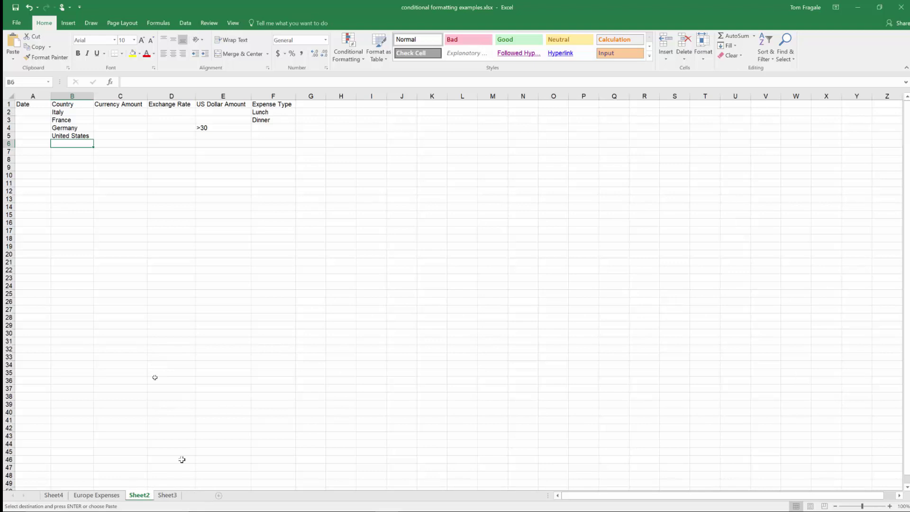
right_click(30, 102)
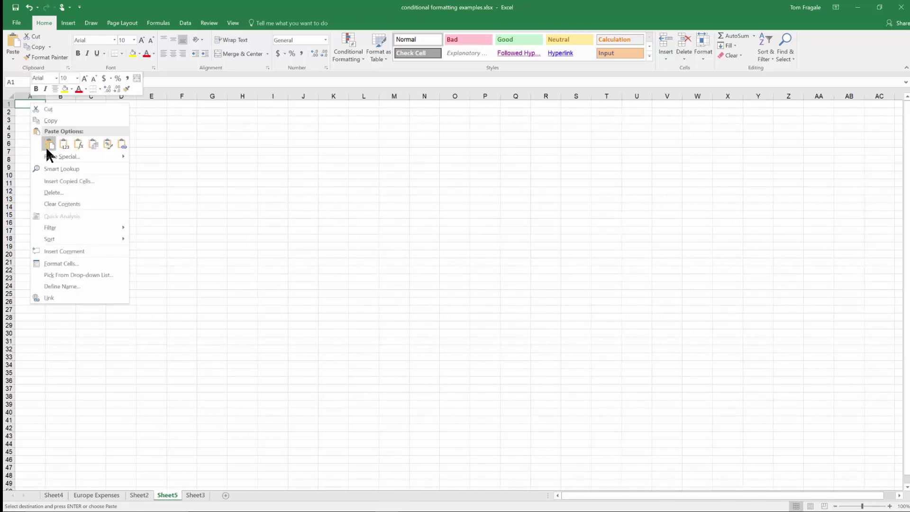
left_click(54, 156)
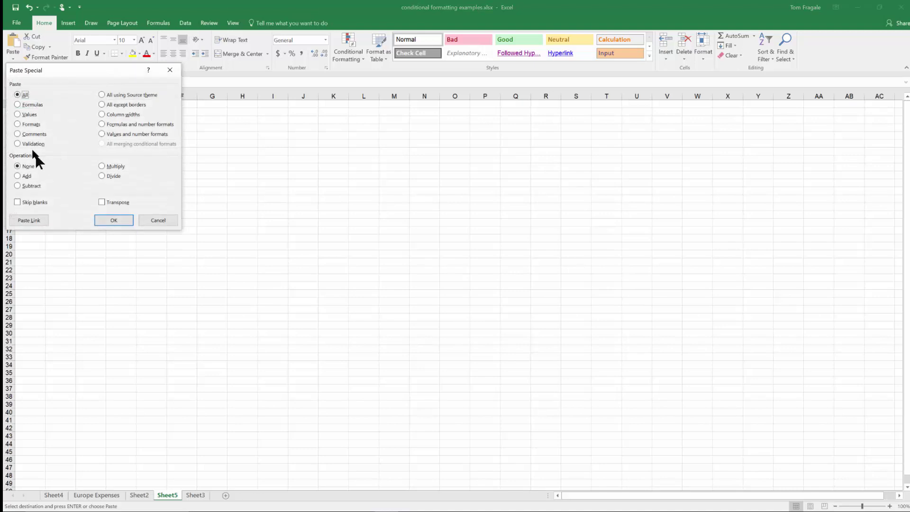
left_click(24, 115)
left_click(122, 221)
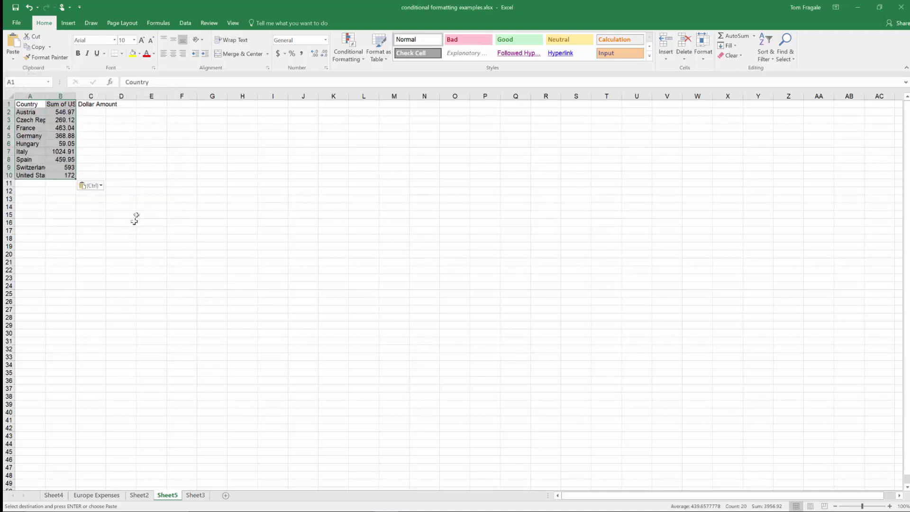
- Autofit column A to the country names and rename header B1 to Sum
double_click(46, 96)
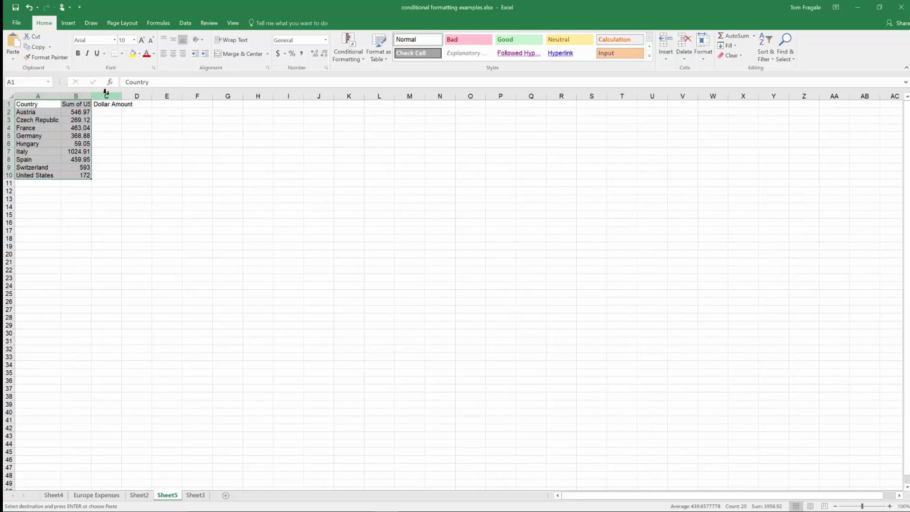
left_click(80, 103)
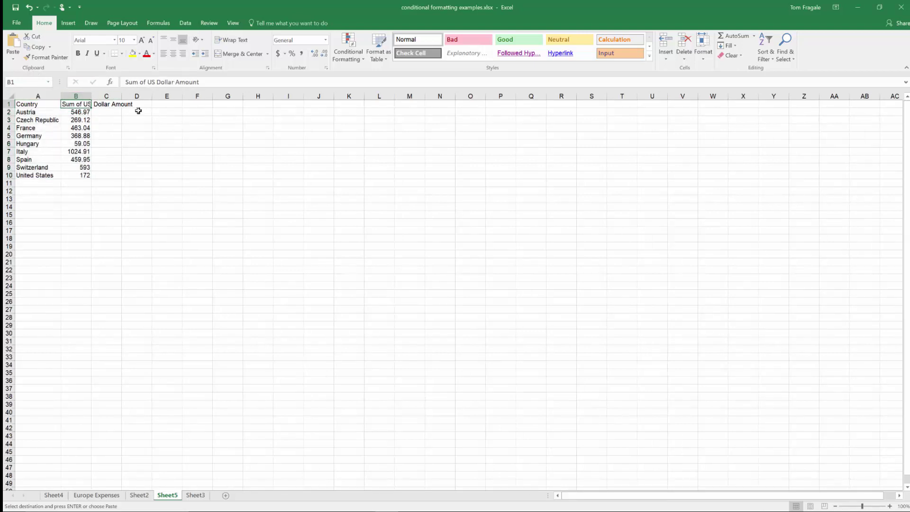
type("Sum")
key("Return")
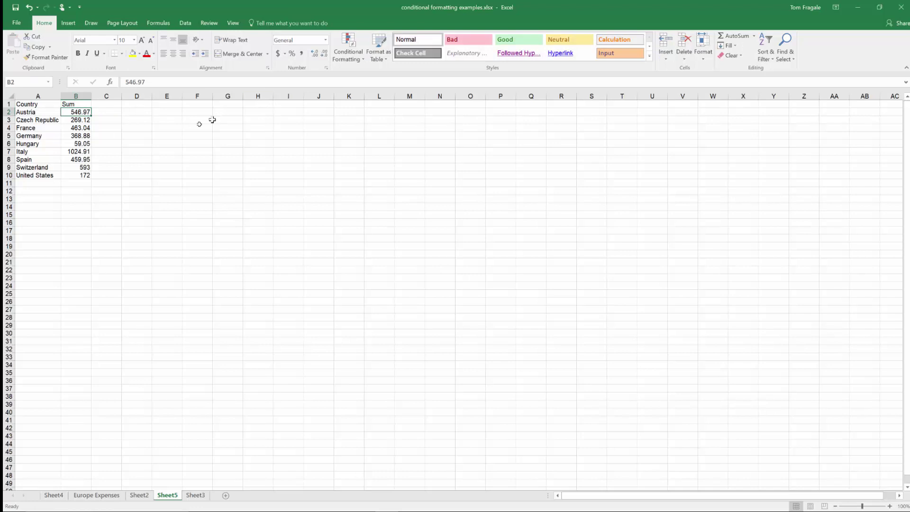
- Select the Country and Sum range A1:B10 and bring up the map chart types
left_click(29, 119)
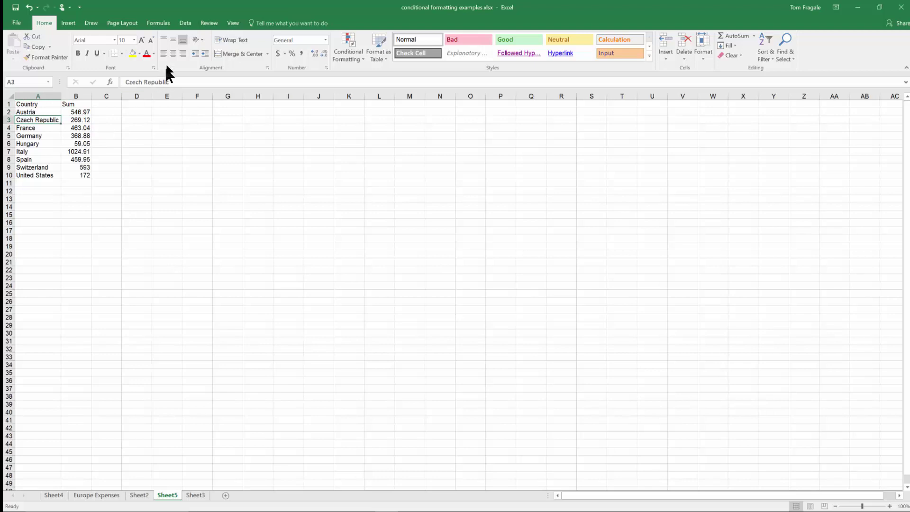
left_click_drag(47, 105, 83, 175)
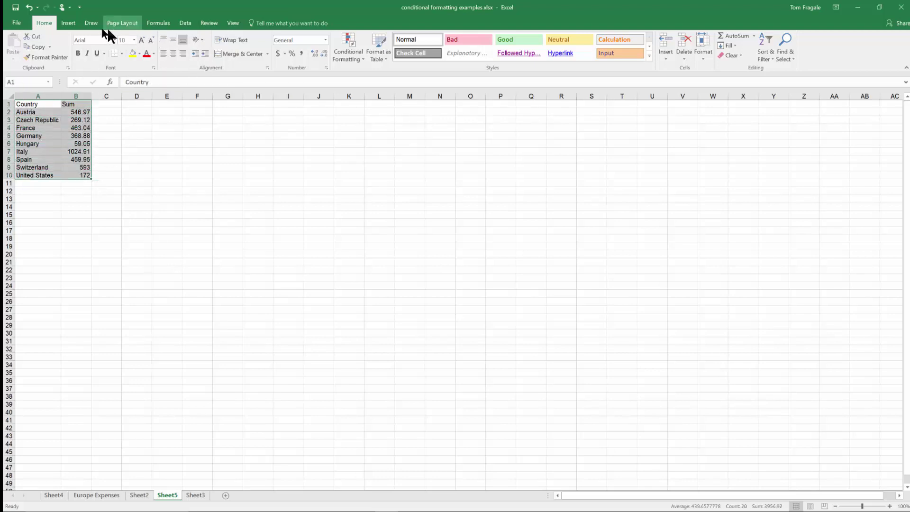
left_click(67, 23)
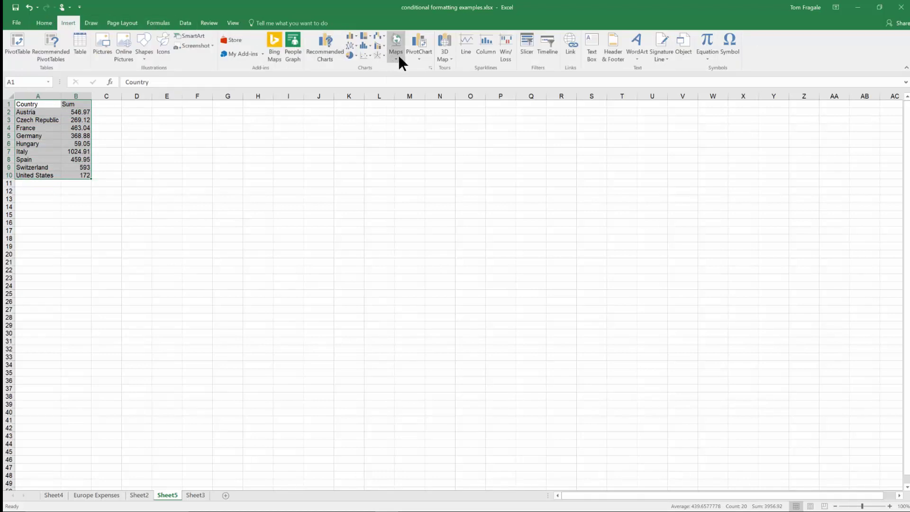
key("ctrl+q")
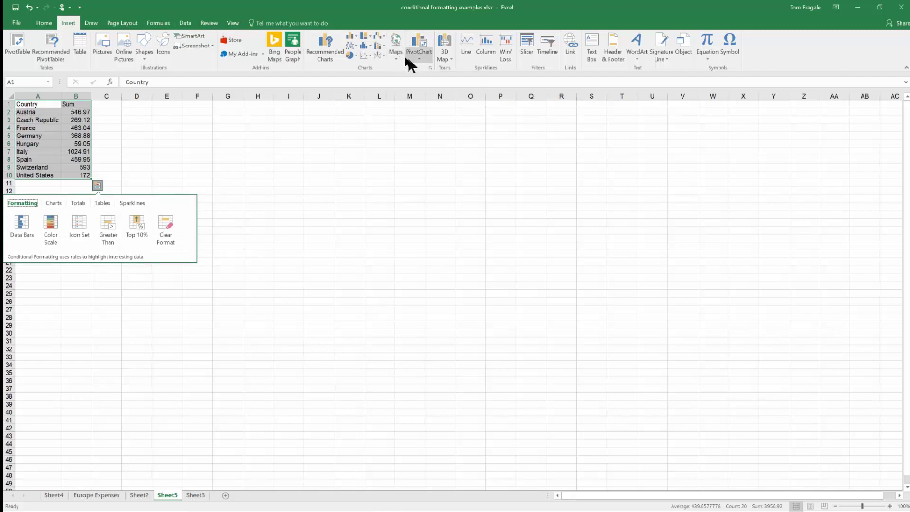
left_click(393, 53)
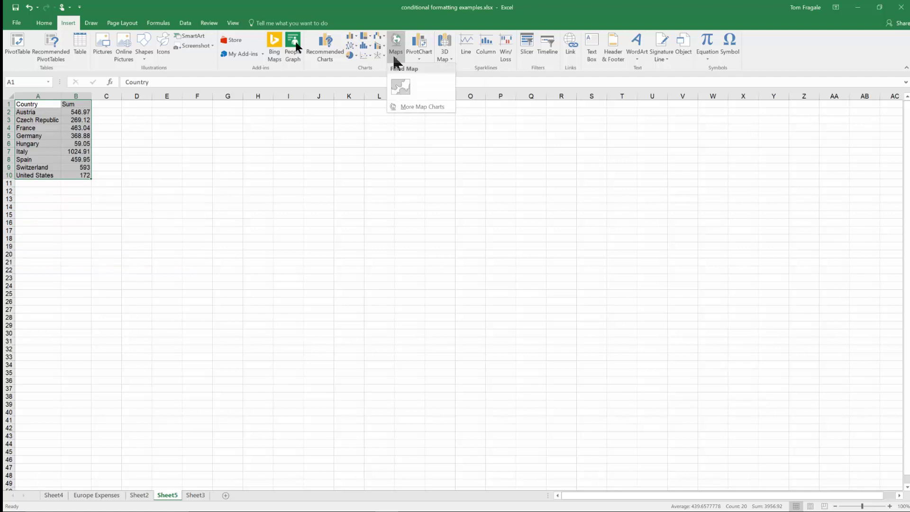
- Insert the filled map of country sums, stretch it much larger, and move it beside the table
left_click(403, 87)
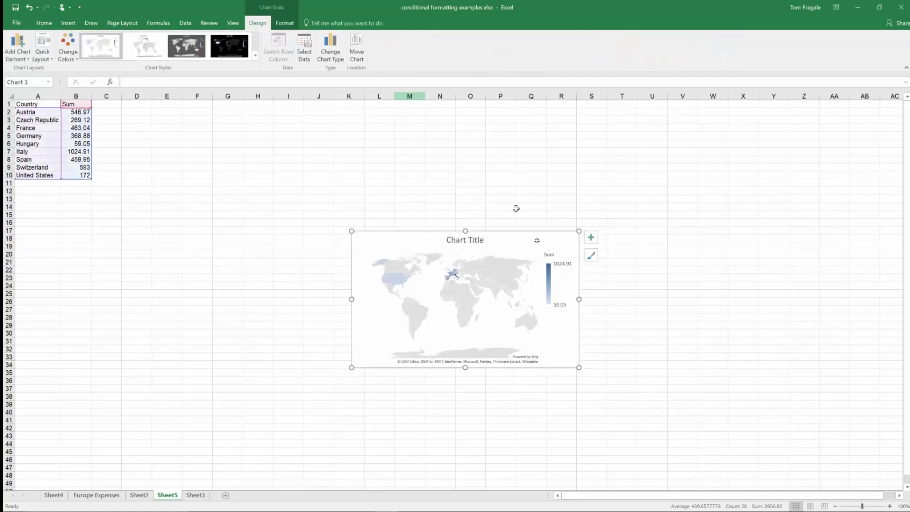
left_click_drag(351, 231, 197, 153)
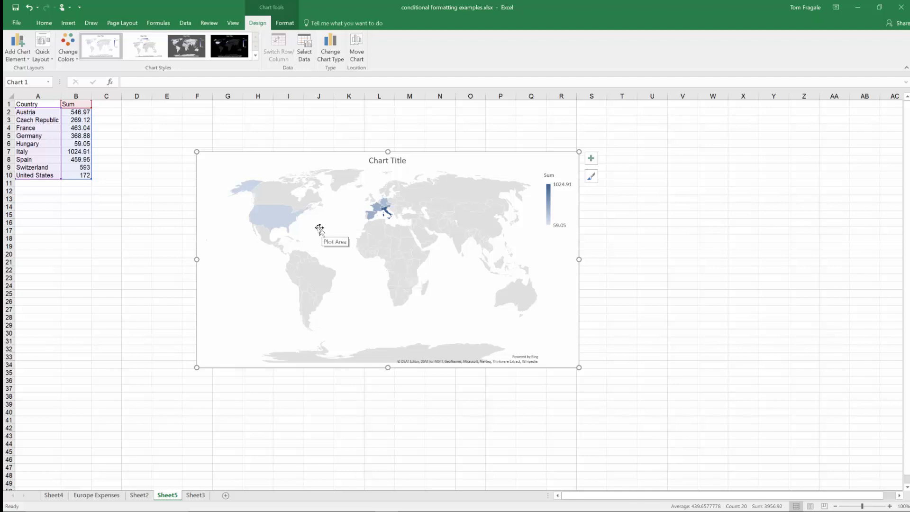
mouse_move(269, 219)
left_click(269, 215)
left_click(268, 219)
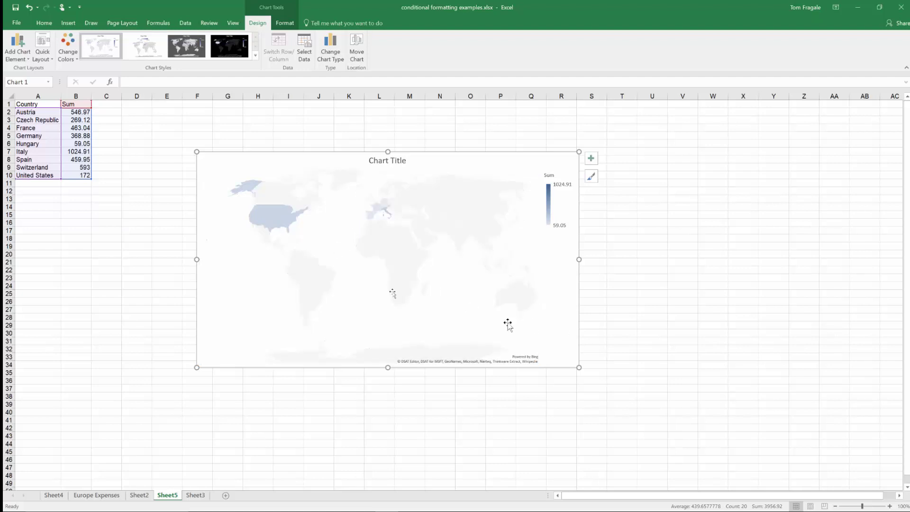
left_click(268, 220)
left_click(268, 220)
left_click_drag(578, 368, 877, 470)
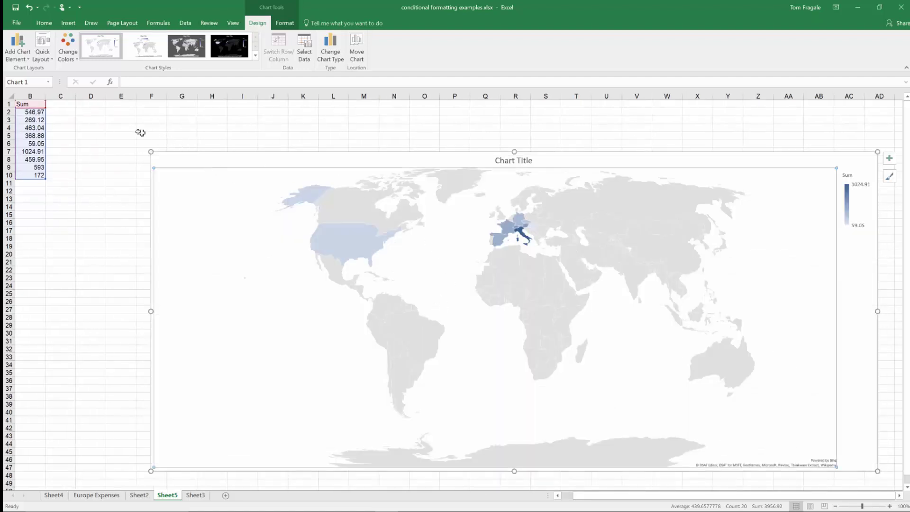
left_click_drag(161, 146, 123, 129)
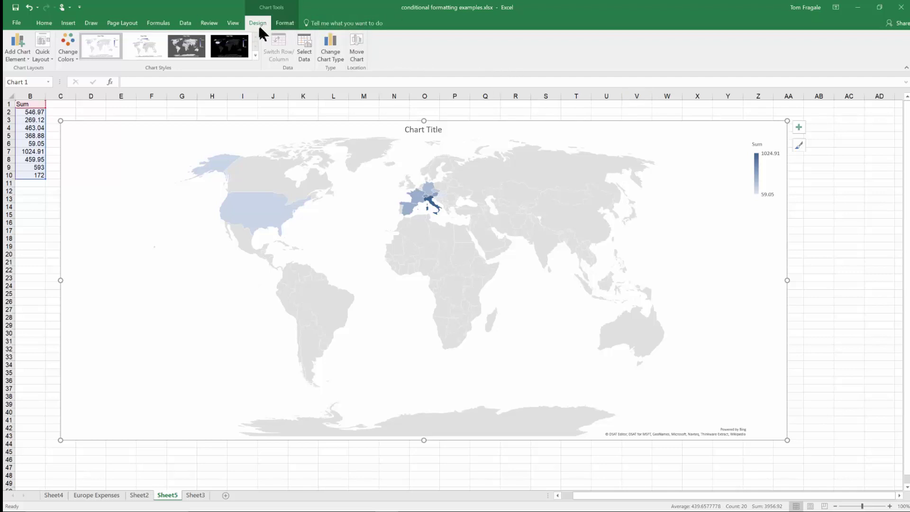
- Try the dark chart style, then recolour the map with Monochromatic Palette 1
left_click(241, 57)
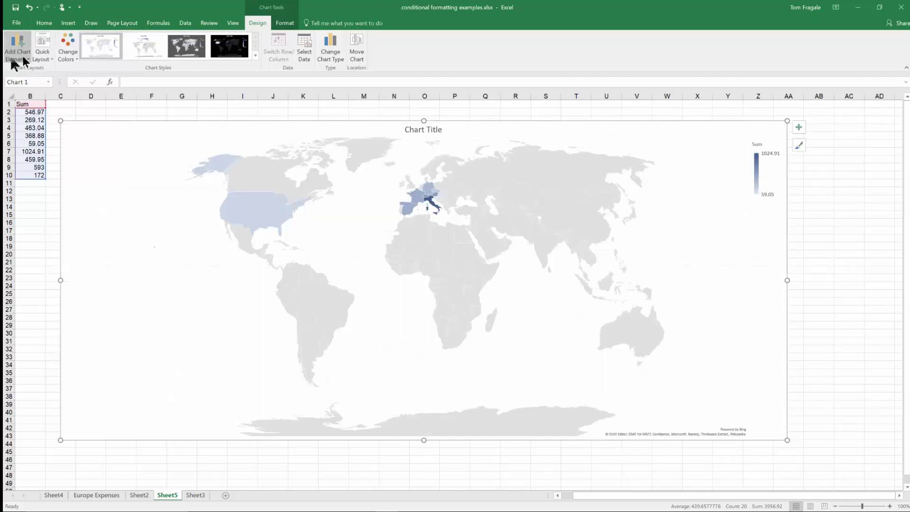
left_click(69, 55)
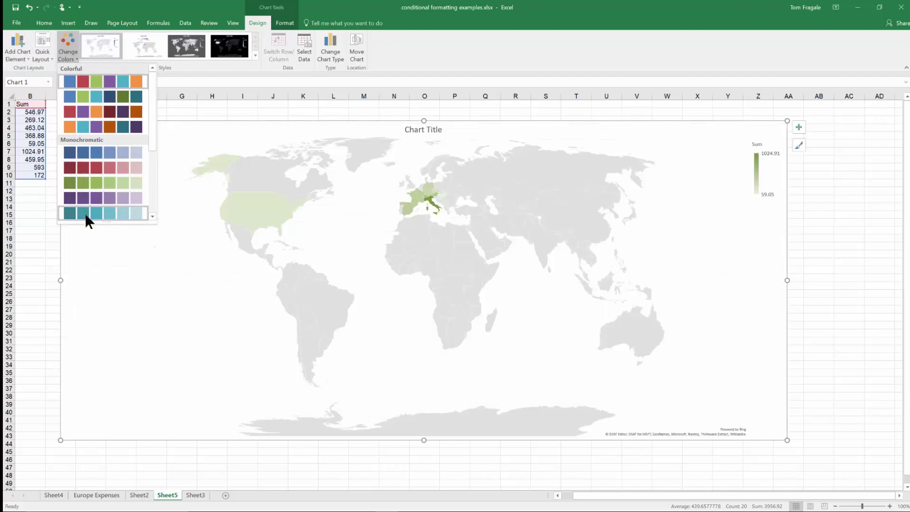
left_click(95, 151)
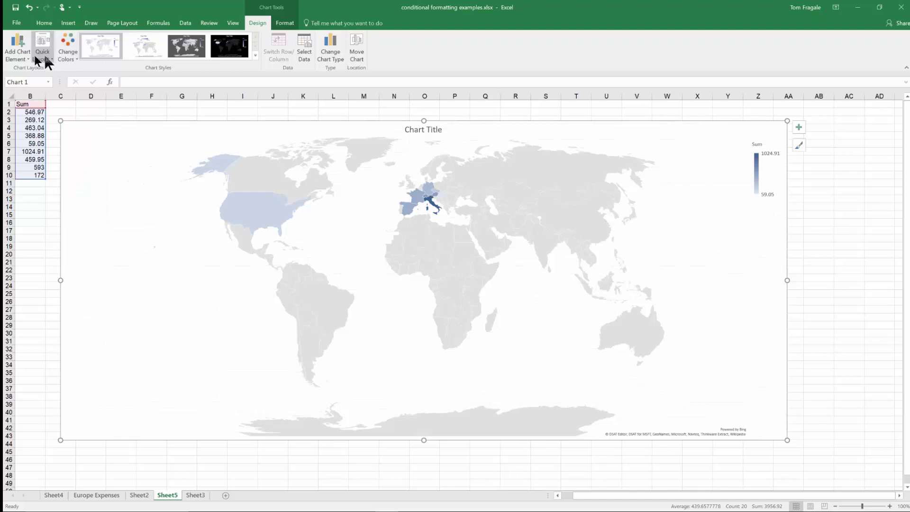
left_click(43, 56)
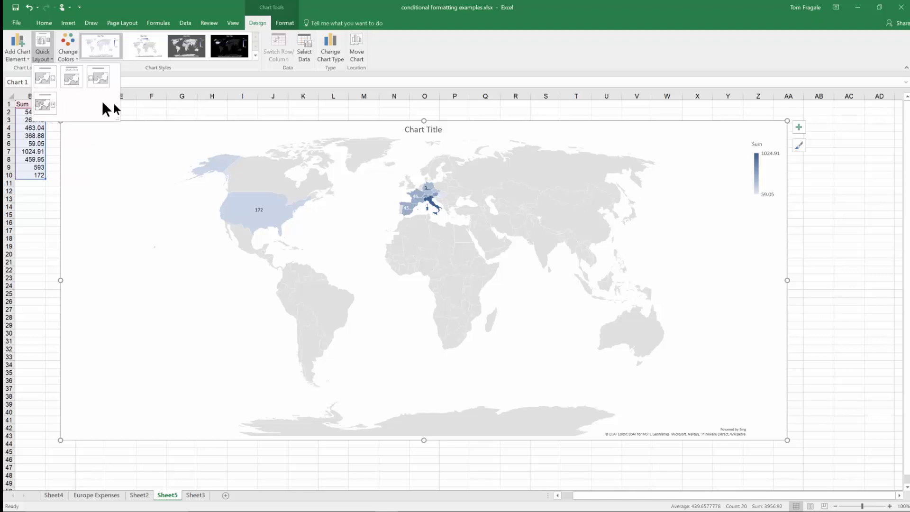
- Apply a labelled quick layout and set data labels to show Category Name and Value
left_click(122, 154)
left_click(15, 50)
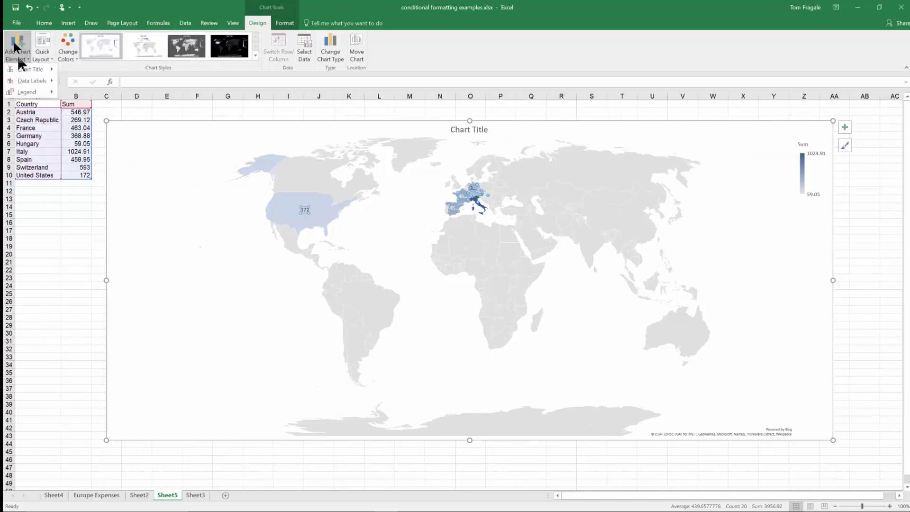
mouse_move(32, 79)
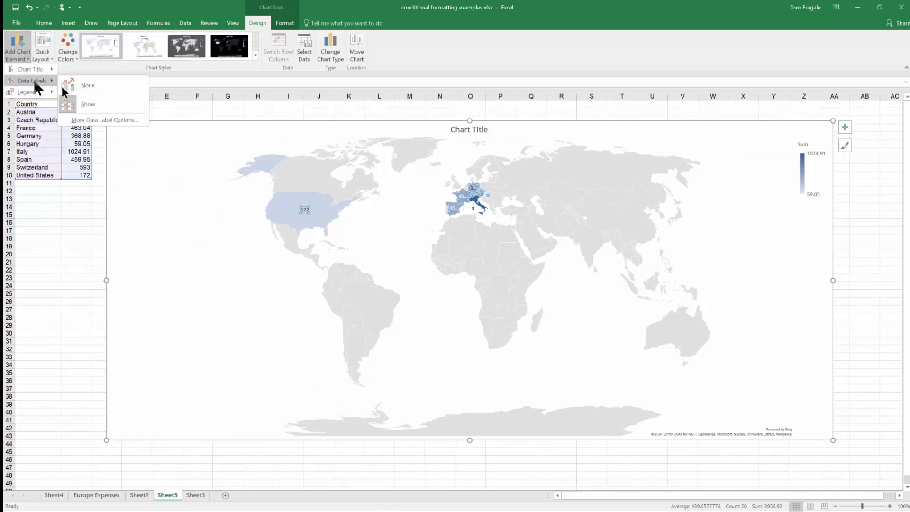
left_click(90, 120)
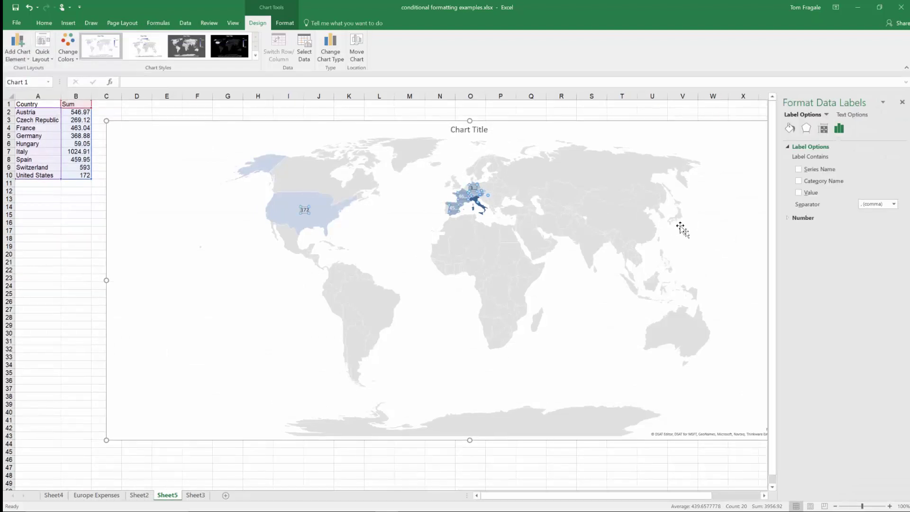
left_click(800, 180)
left_click(798, 193)
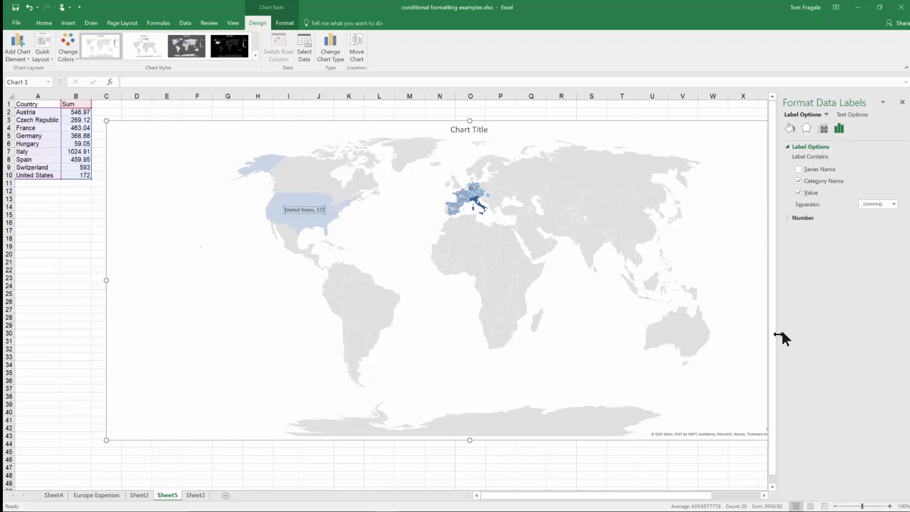
- Select the map's whole Sum data series rather than just the United States point
left_click(473, 378)
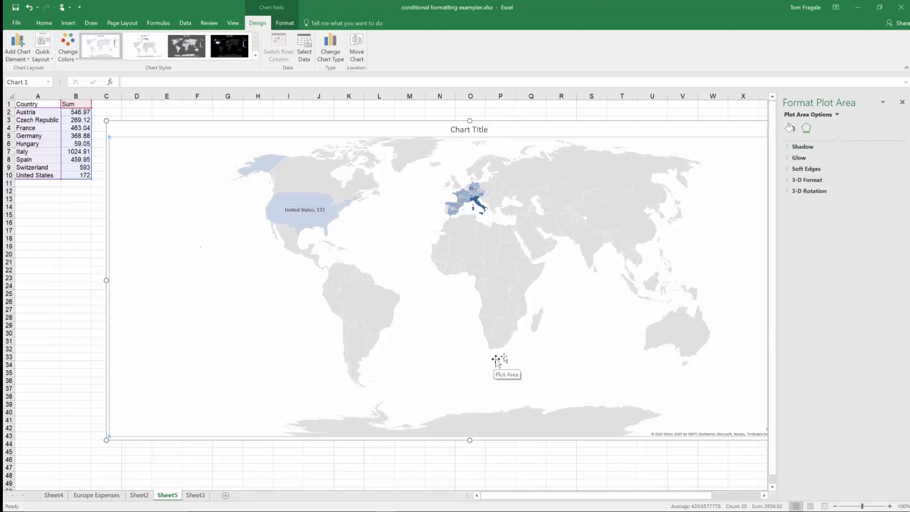
mouse_move(455, 211)
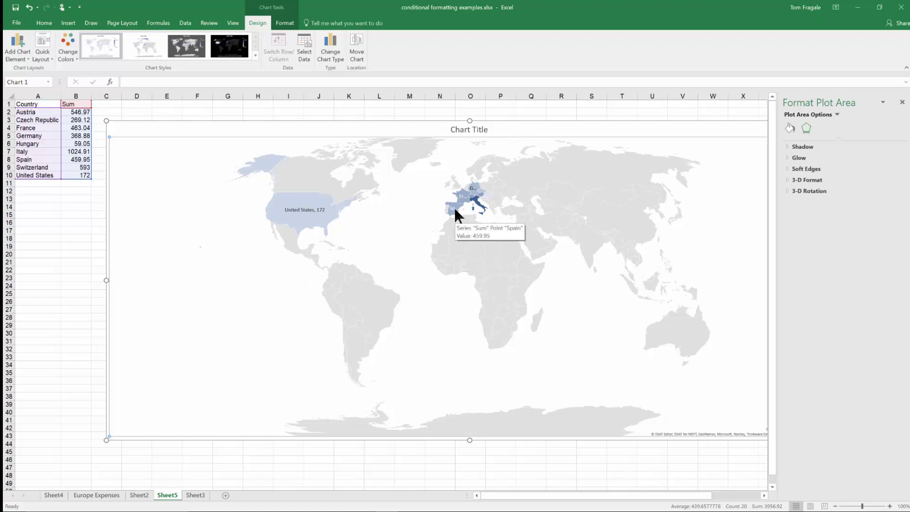
left_click(305, 222)
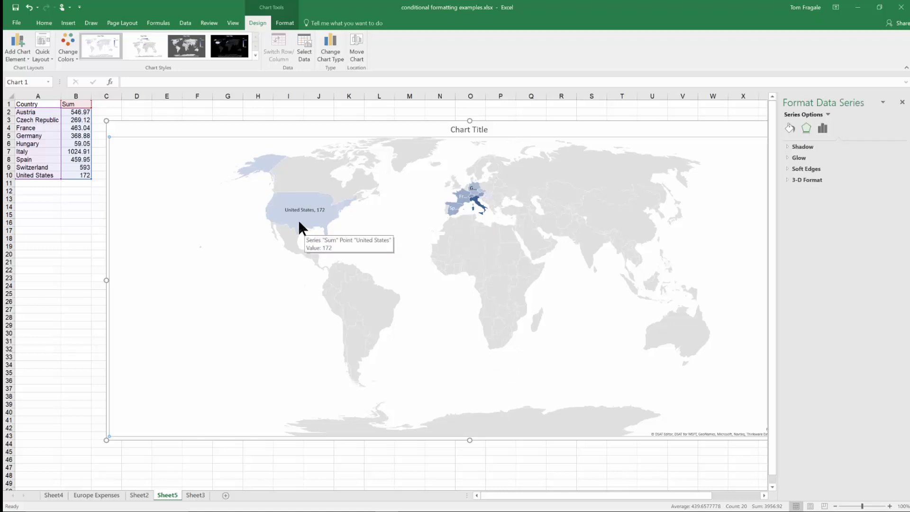
left_click(300, 222)
left_click(299, 222)
left_click(299, 222)
left_click(299, 222)
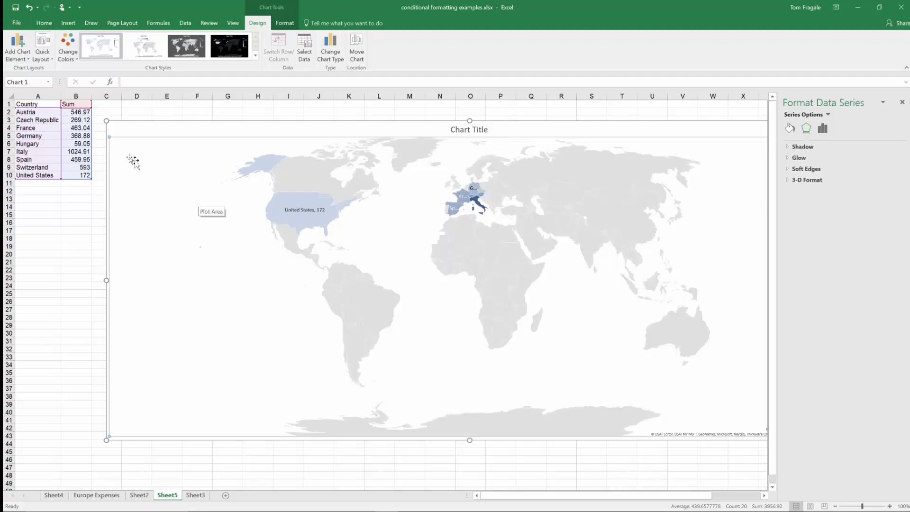